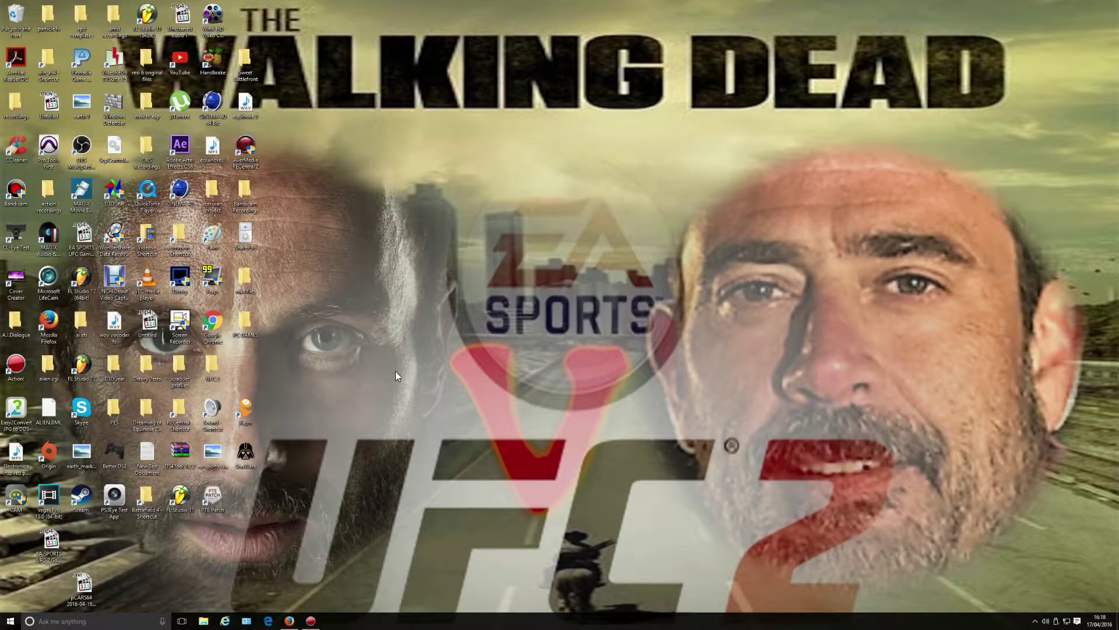
Restore the Firefox window with the EA Sports homepage over the Windows desktop
{"action": "right_click", "coordinate": [420, 402]}
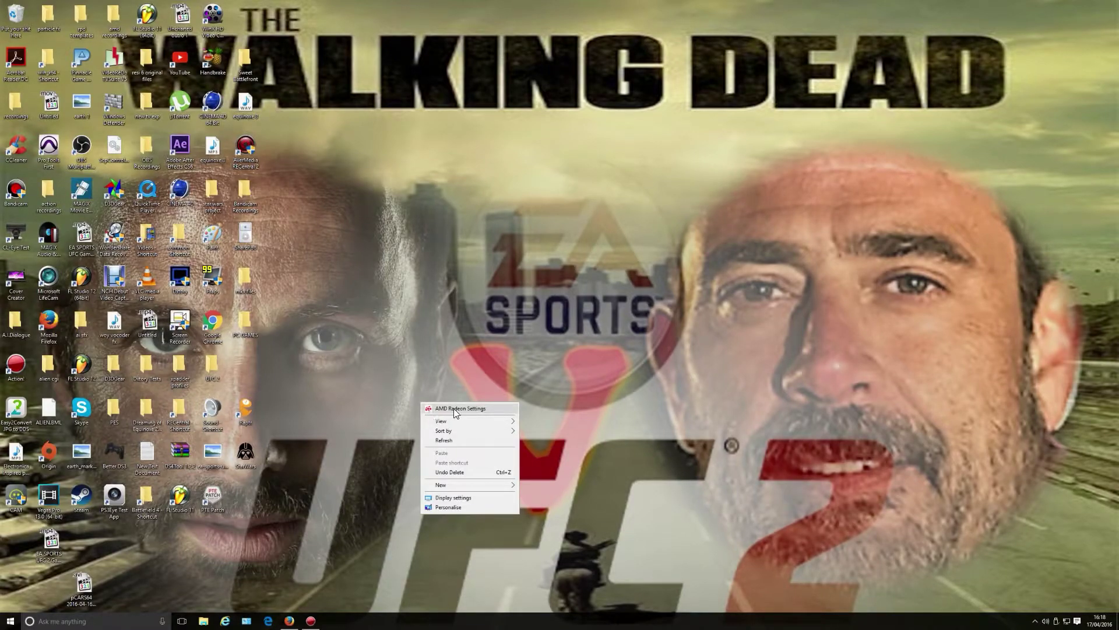
{"action": "left_click", "coordinate": [367, 361]}
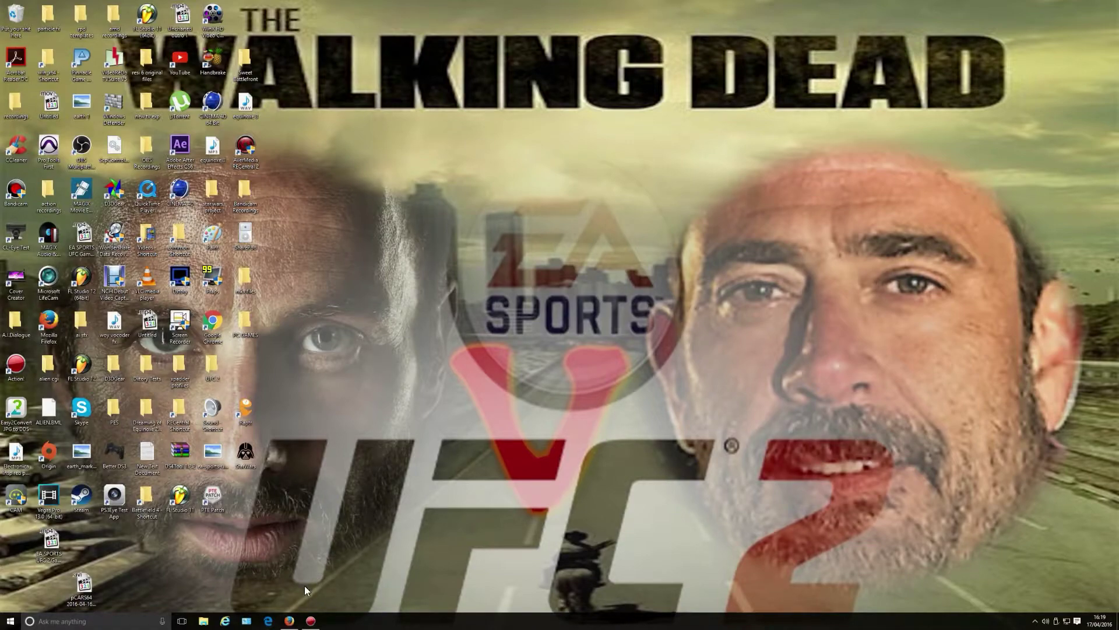
{"action": "left_click", "coordinate": [290, 621]}
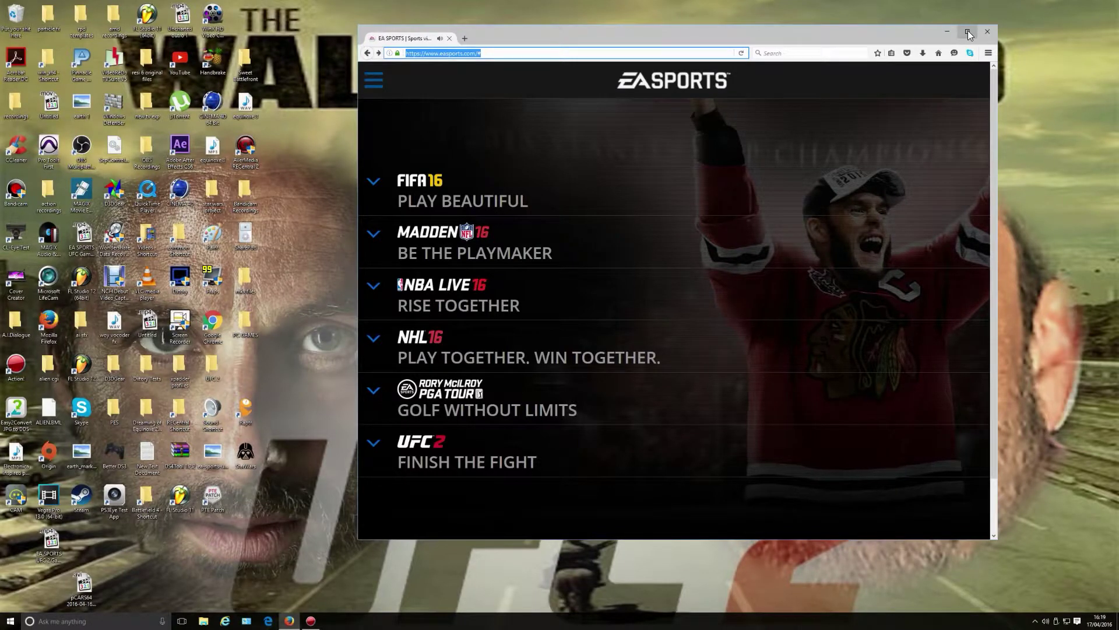
Maximize Firefox and go to the GAME FACE page from the EA Sports SERVICES menu
{"action": "left_click", "coordinate": [968, 32]}
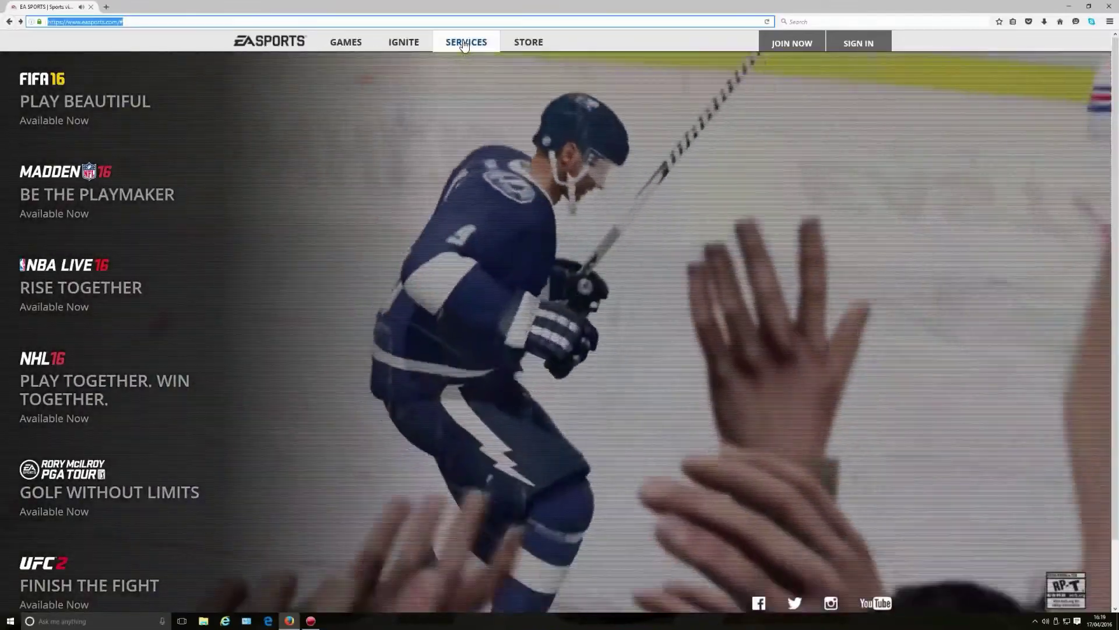
{"action": "left_click", "coordinate": [466, 42]}
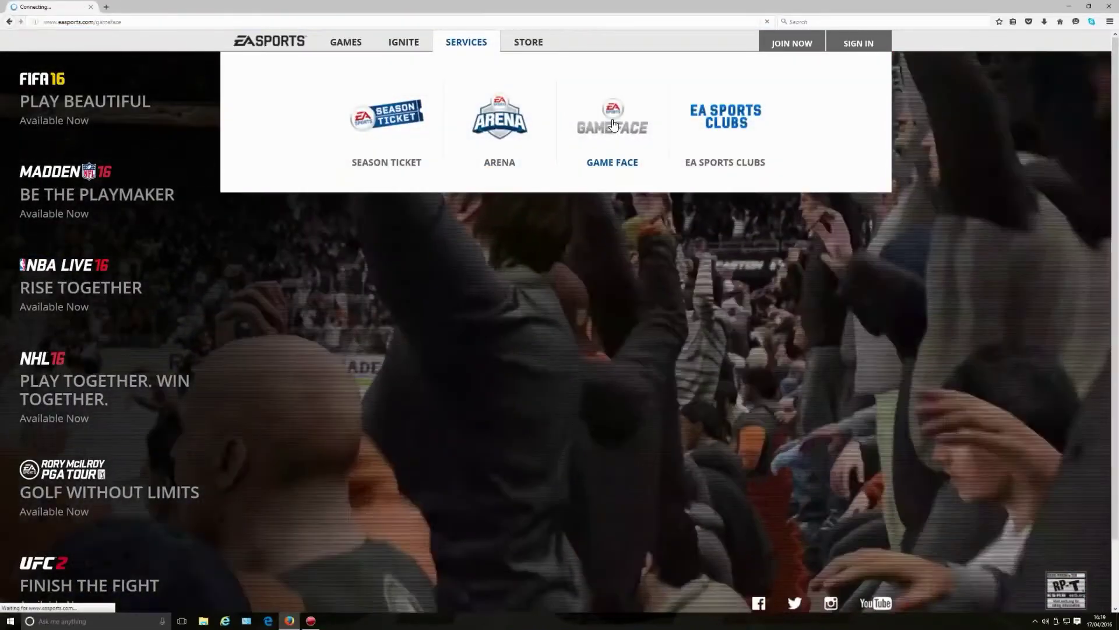
{"action": "left_click", "coordinate": [613, 124]}
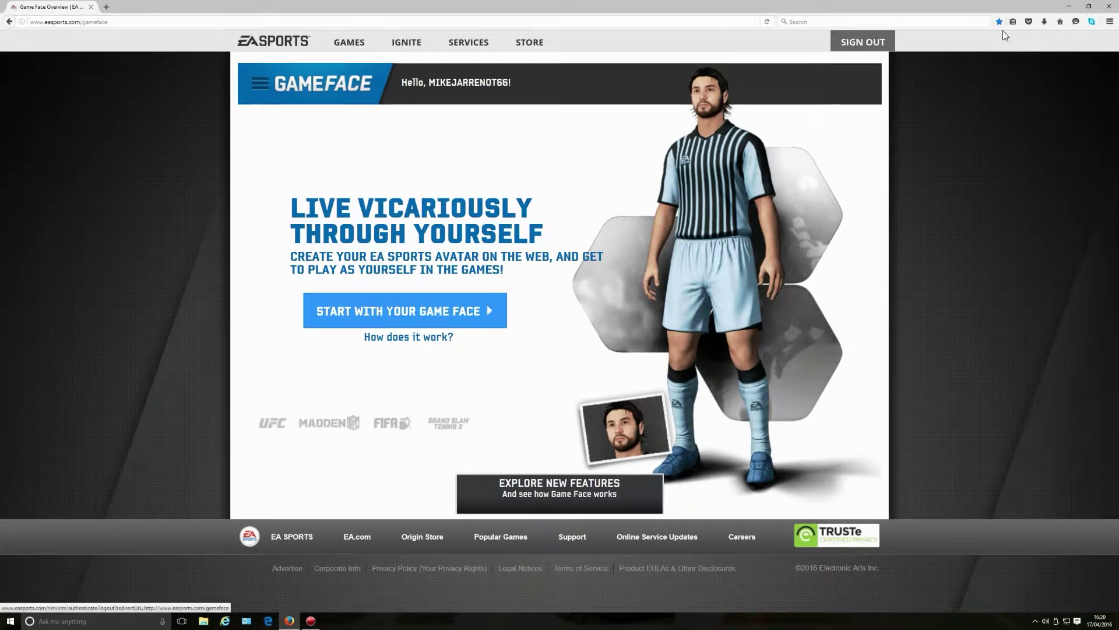
{"action": "left_click", "coordinate": [1110, 21]}
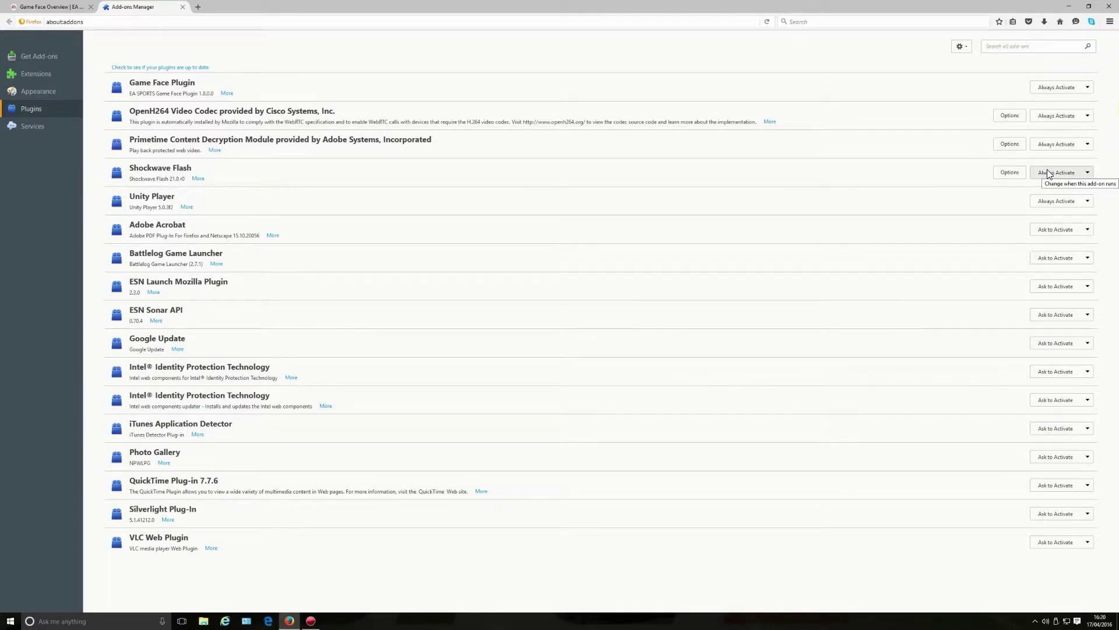
{"action": "left_click", "coordinate": [1060, 88]}
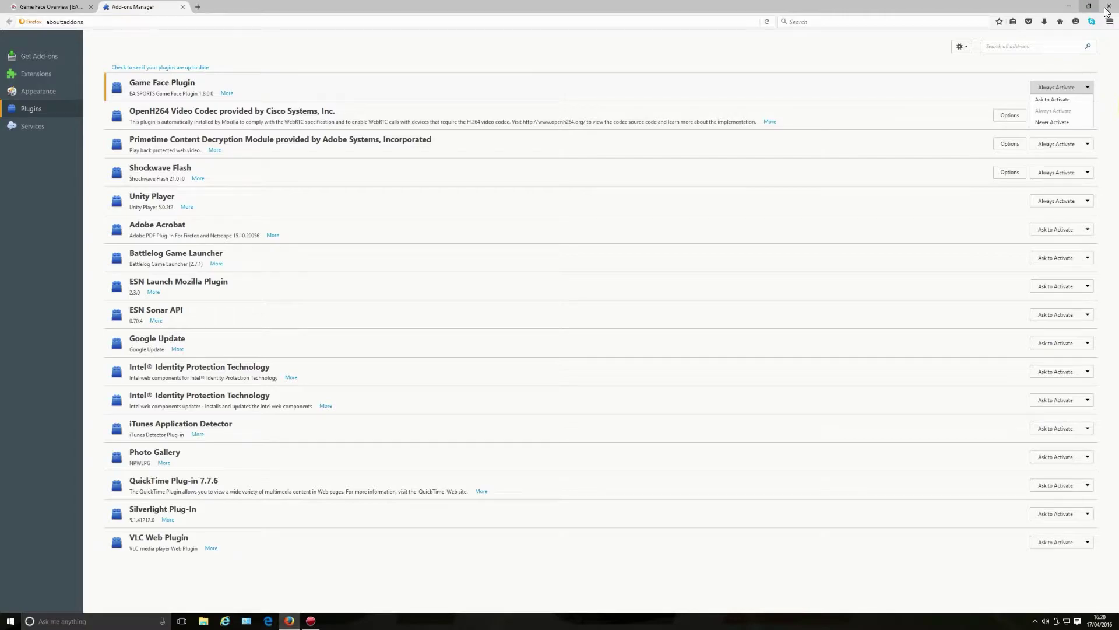
{"action": "left_click", "coordinate": [181, 8]}
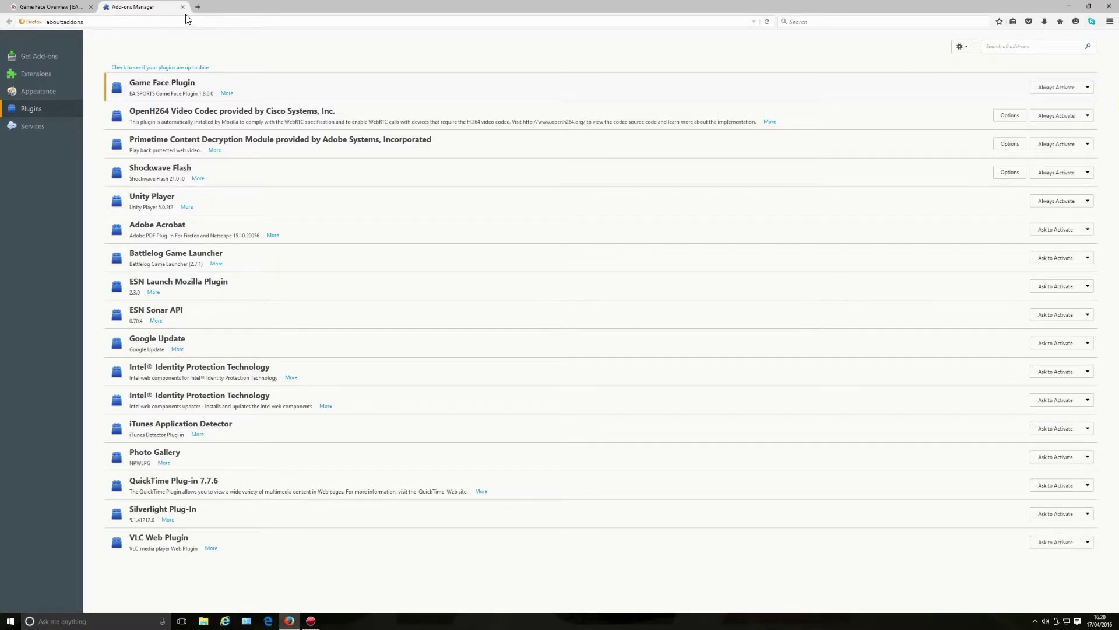
{"action": "left_click", "coordinate": [183, 7]}
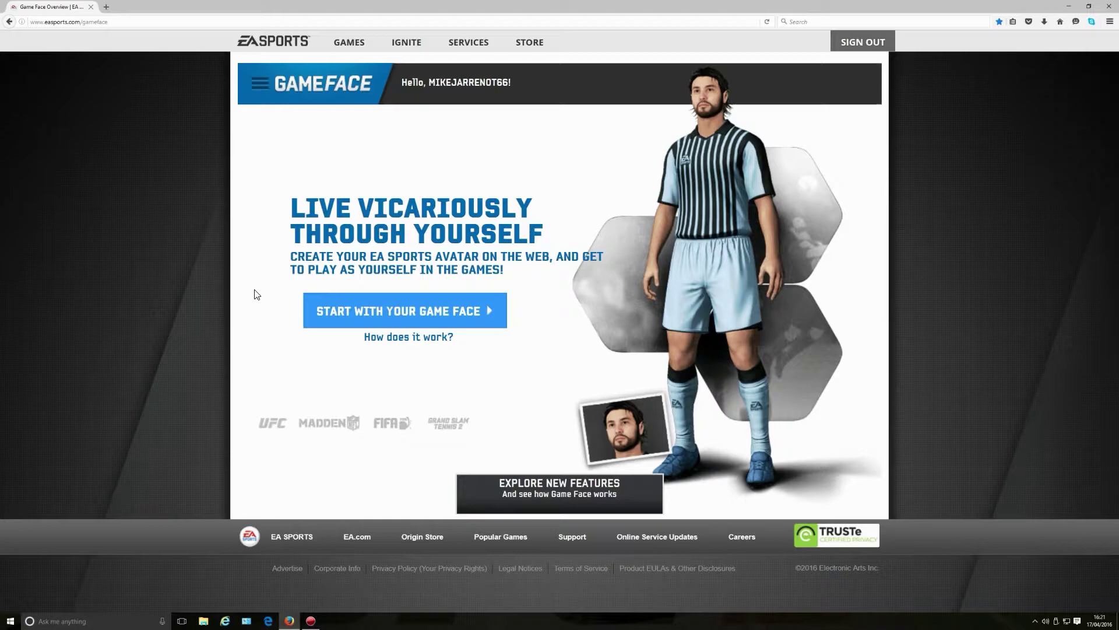
Start a Game Face and show the creator's Start tab with gender, sport and head choices
{"action": "left_click", "coordinate": [391, 314]}
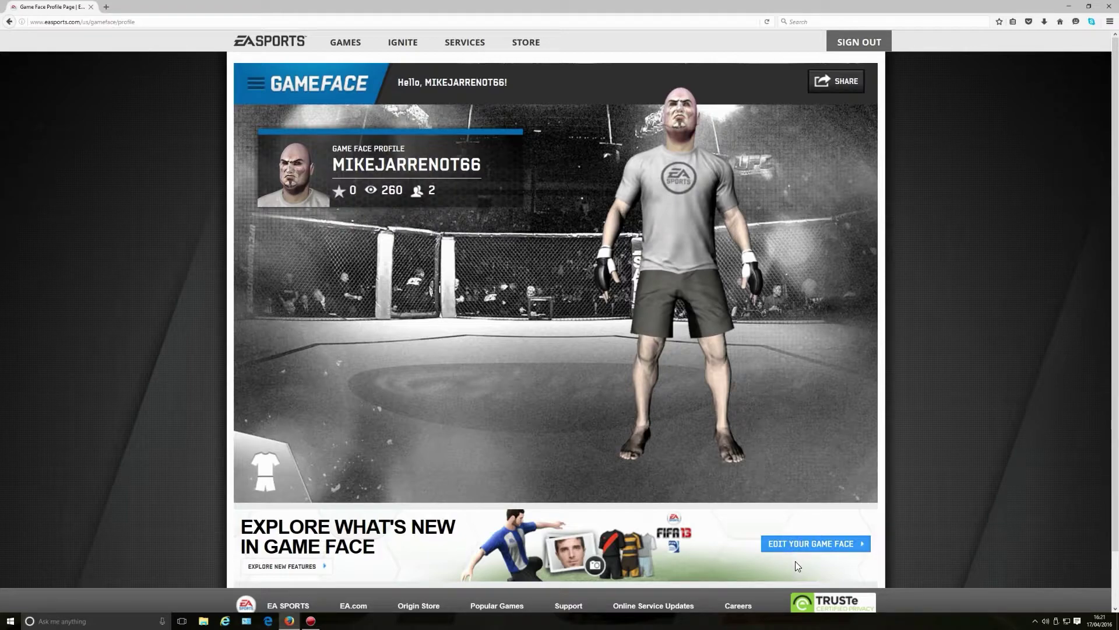
{"action": "left_click", "coordinate": [799, 544]}
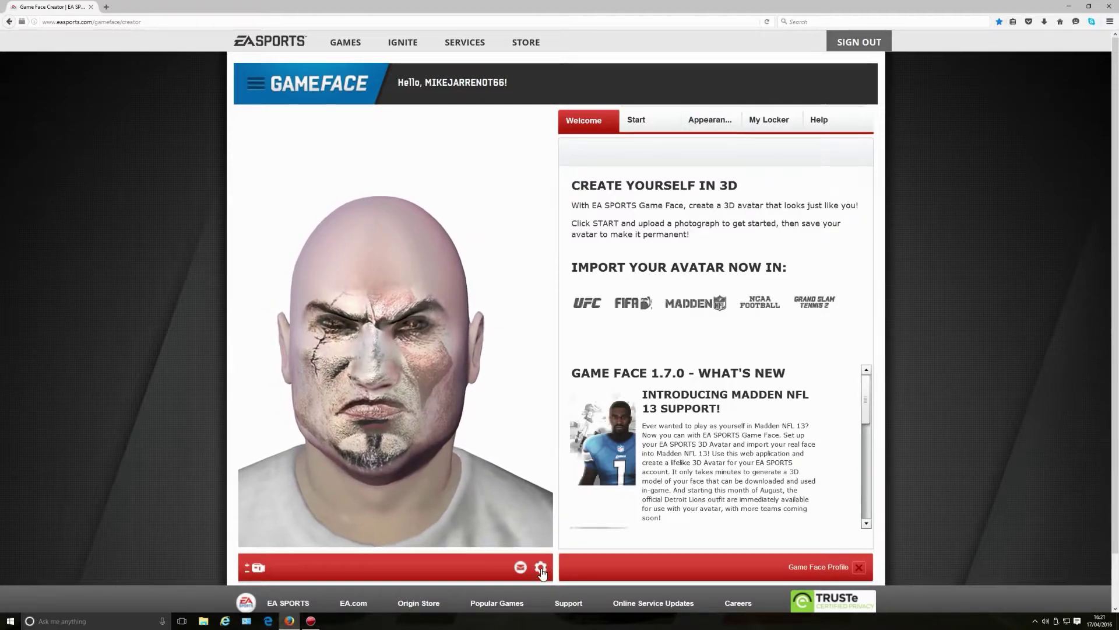
{"action": "left_click", "coordinate": [627, 120]}
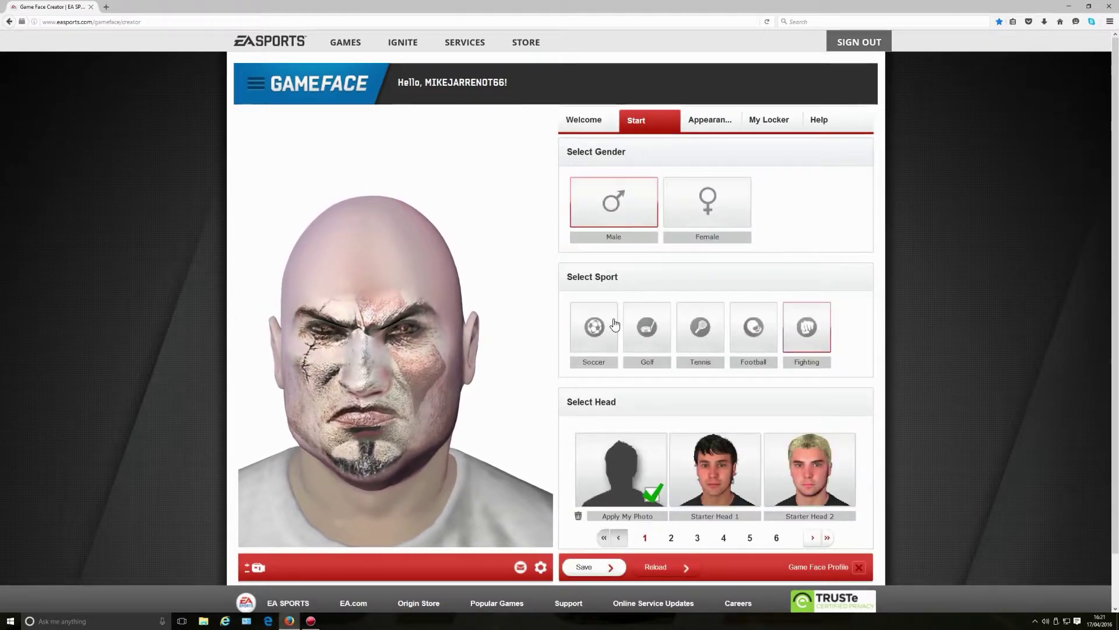
Switch the head choice to Generate Photo and continue with the server copy of the photo
{"action": "left_click", "coordinate": [578, 516]}
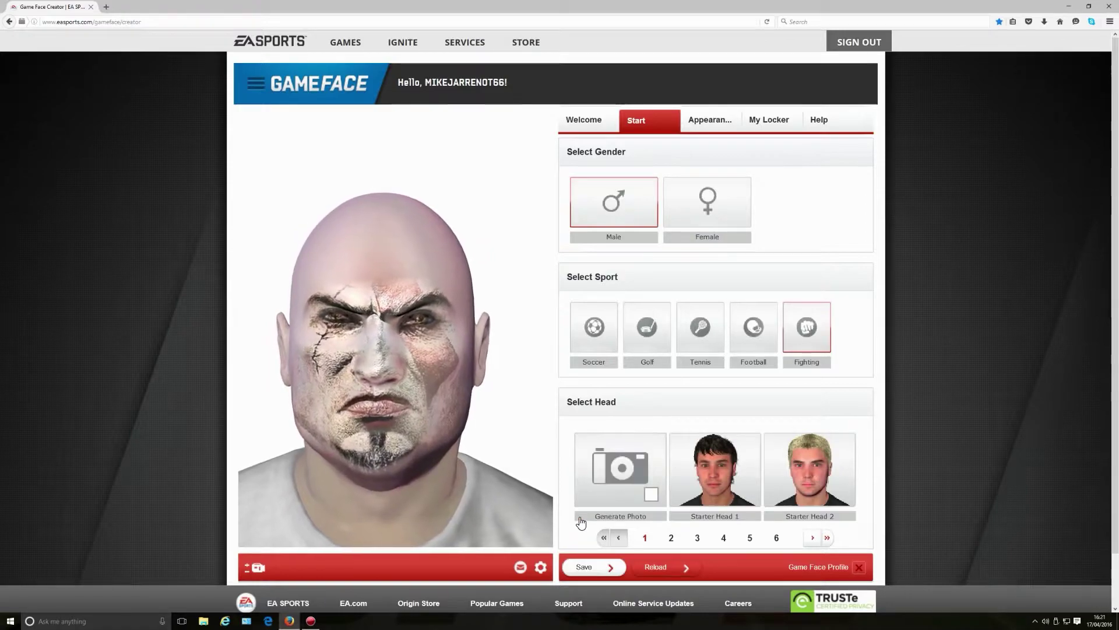
{"action": "left_click", "coordinate": [613, 468]}
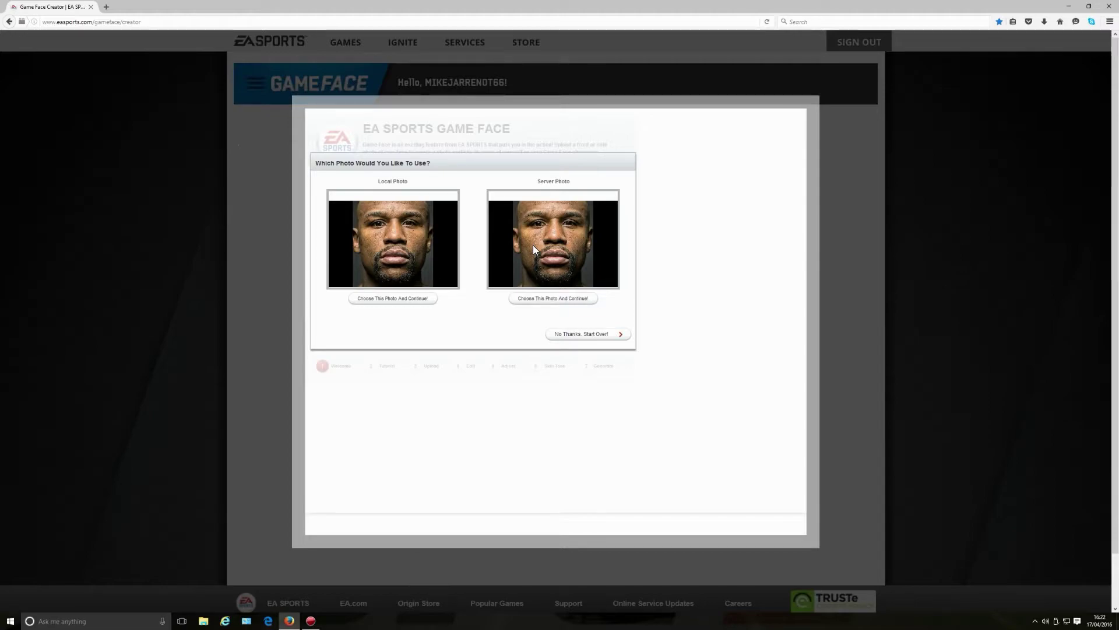
{"action": "left_click", "coordinate": [557, 301]}
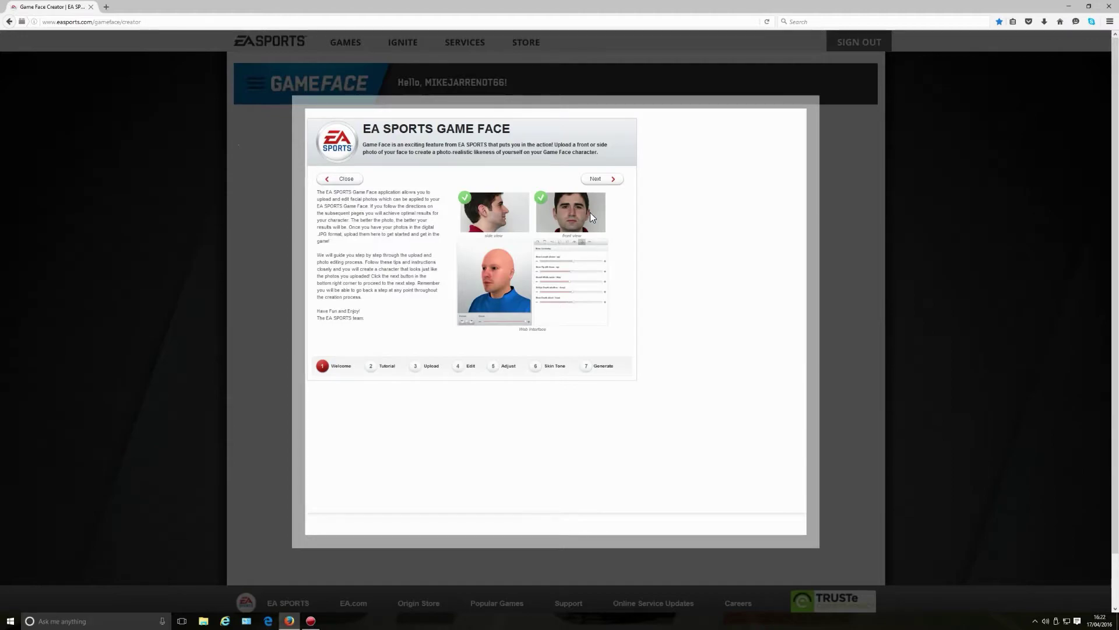
Advance the photo wizard past Welcome, tips, front photo upload and editing to the Adjust step
{"action": "left_click", "coordinate": [593, 180]}
{"action": "left_click", "coordinate": [593, 180]}
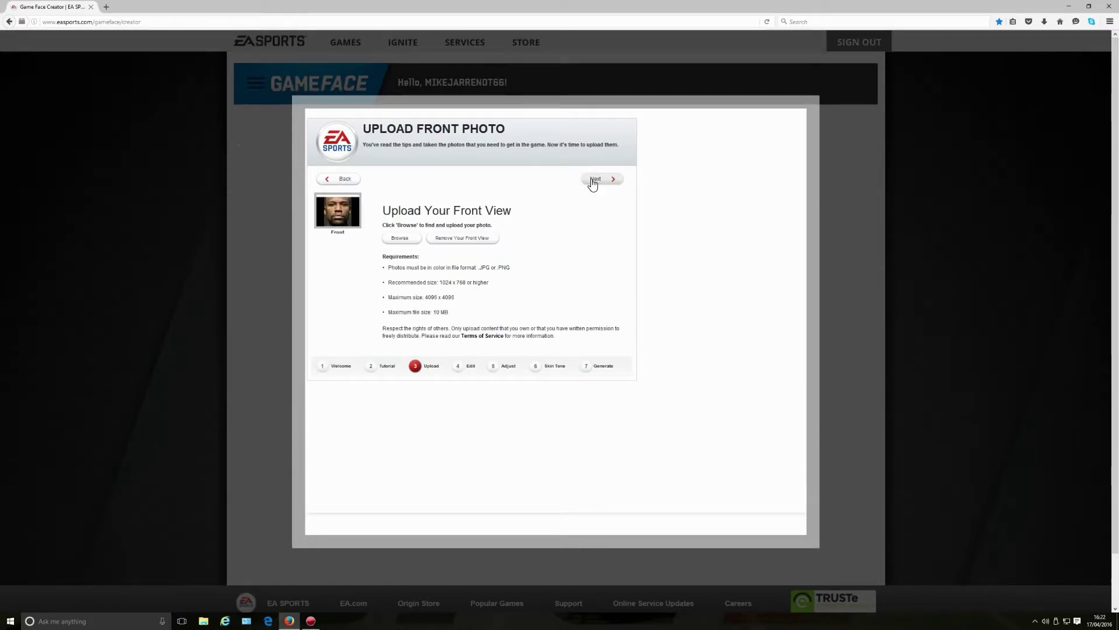
{"action": "left_click", "coordinate": [597, 181]}
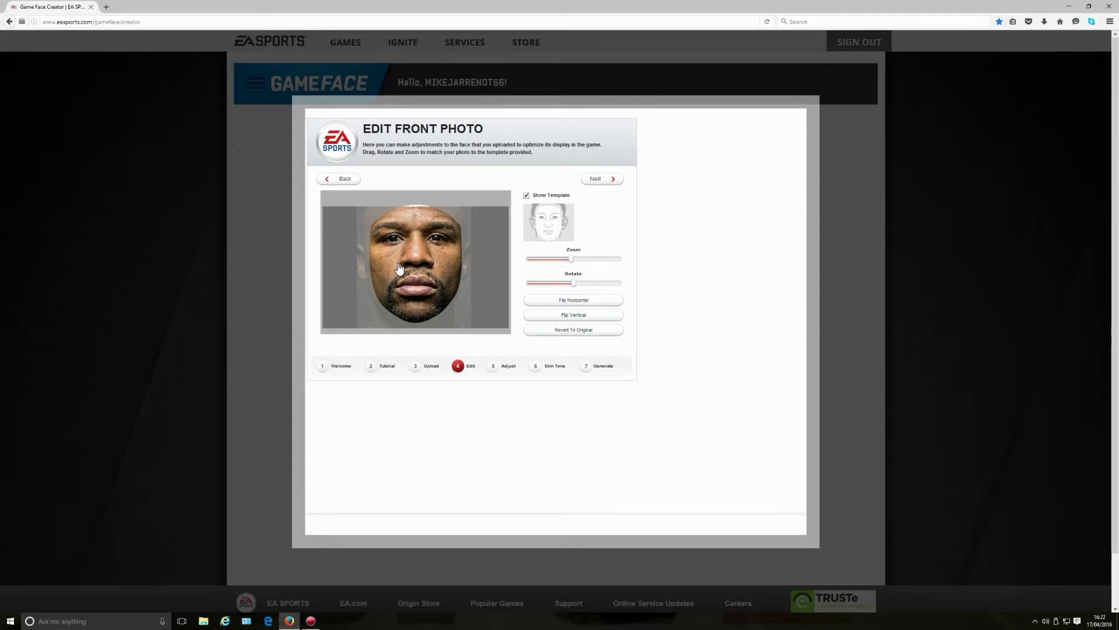
{"action": "left_click", "coordinate": [599, 183]}
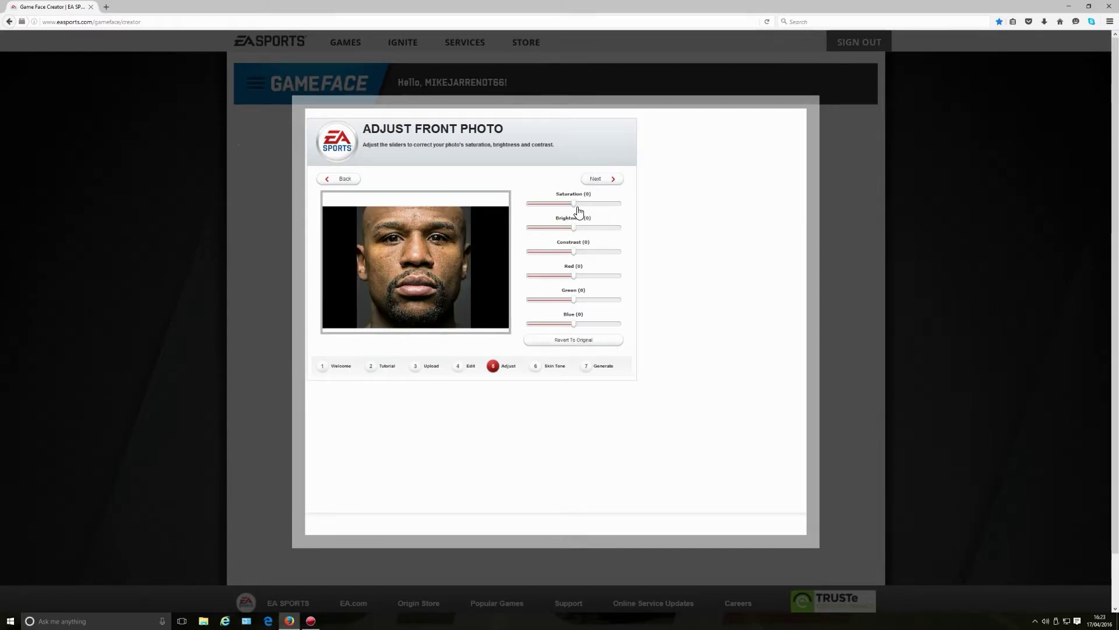
Try saturation values -56 and 37 and brightness -29, reset both to 0, and continue
{"action": "left_click_drag", "start_coordinate": [572, 206], "coordinate": [628, 215]}
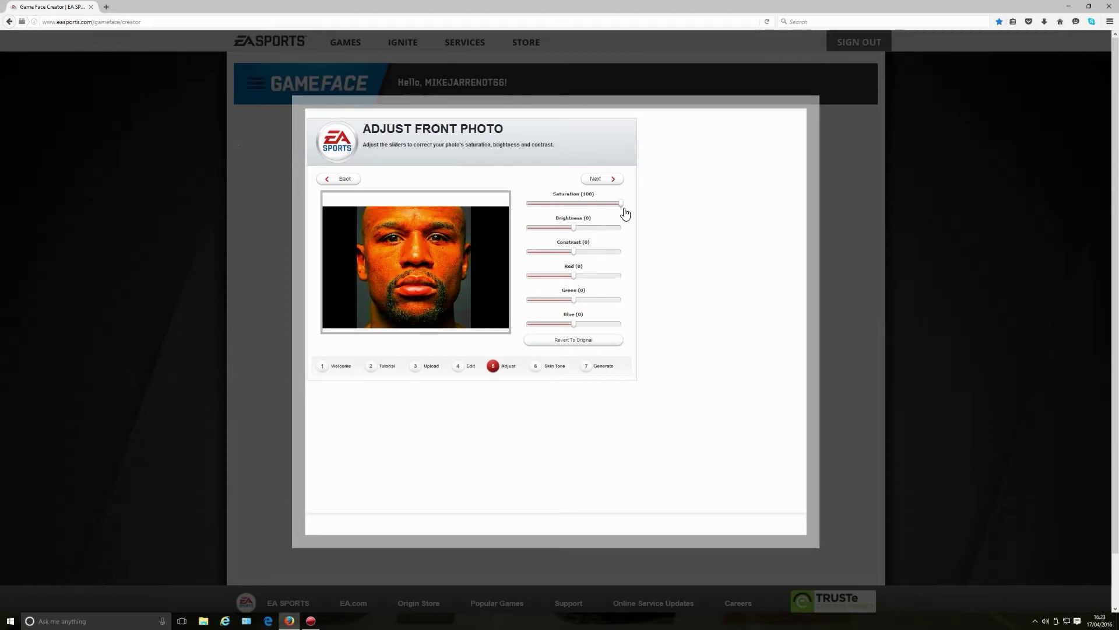
{"action": "left_click_drag", "start_coordinate": [622, 212], "coordinate": [576, 222]}
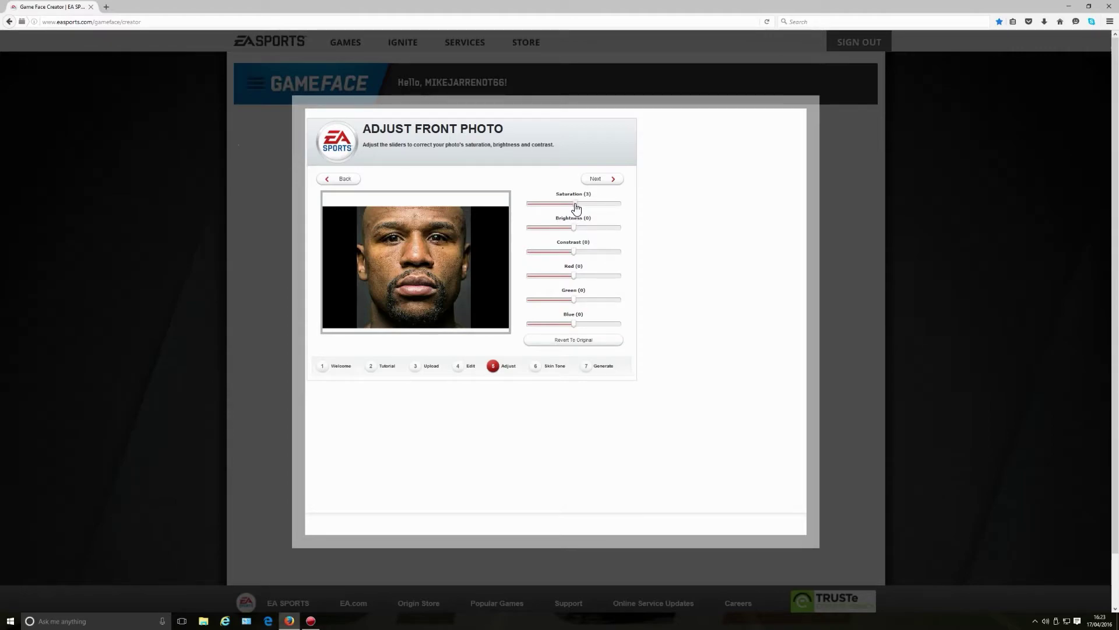
{"action": "left_click_drag", "start_coordinate": [576, 207], "coordinate": [574, 208]}
{"action": "mouse_move", "coordinate": [577, 232]}
{"action": "left_mouse_down"}
{"action": "mouse_move", "coordinate": [548, 239]}
{"action": "mouse_move", "coordinate": [602, 241]}
{"action": "mouse_move", "coordinate": [573, 245]}
{"action": "left_mouse_up"}
{"action": "left_click", "coordinate": [573, 228]}
{"action": "left_click", "coordinate": [602, 180]}
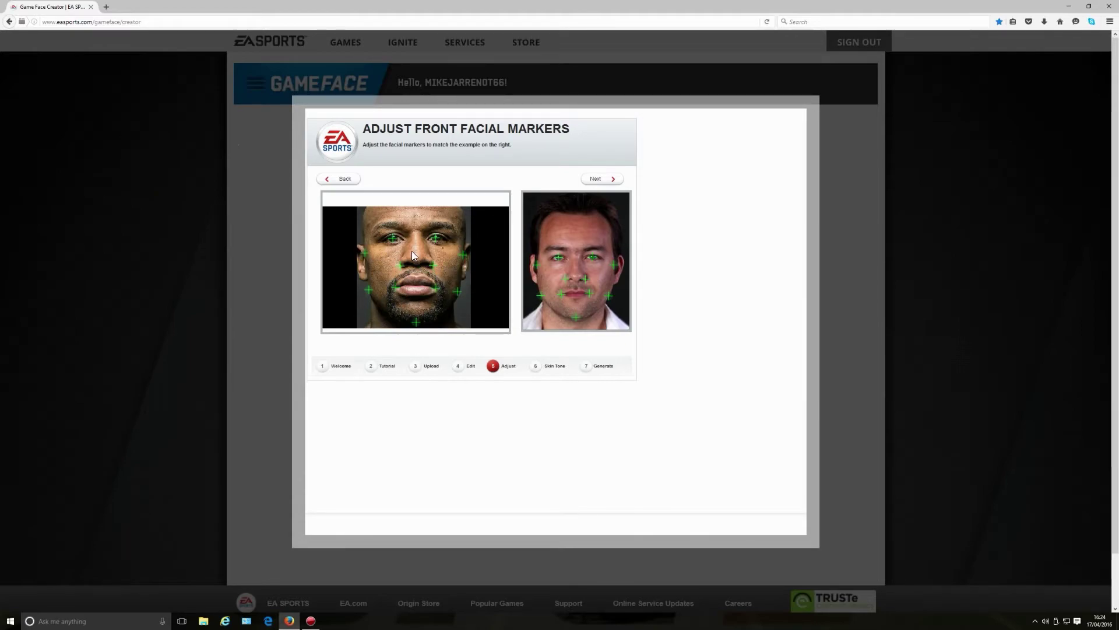
Accept the front facial markers and decline the optional side view photo
{"action": "left_click", "coordinate": [604, 179]}
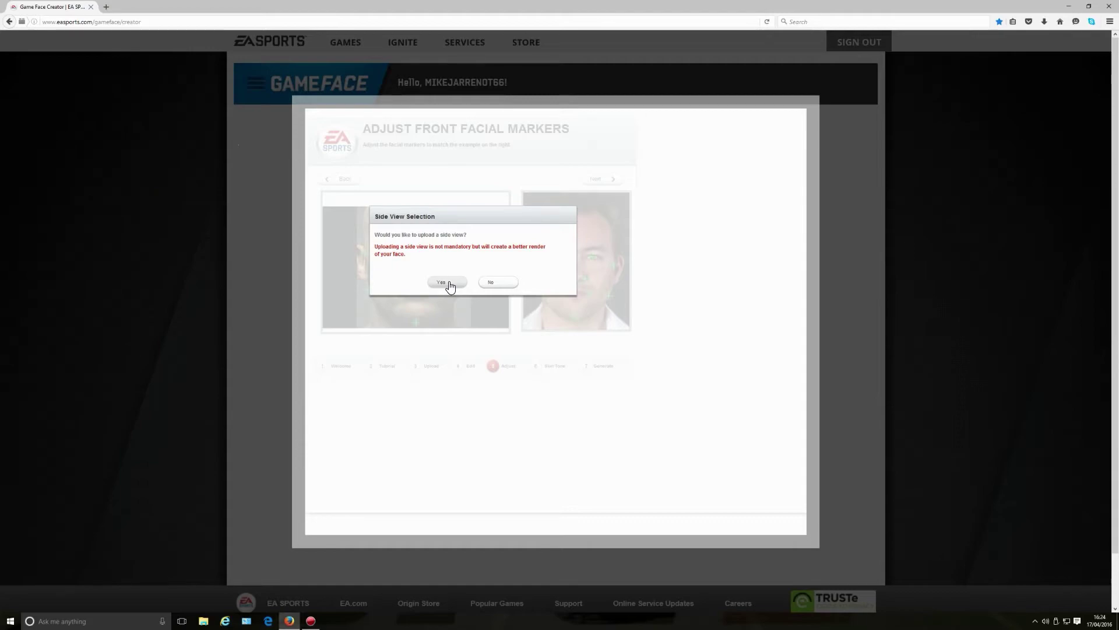
{"action": "left_click", "coordinate": [494, 285]}
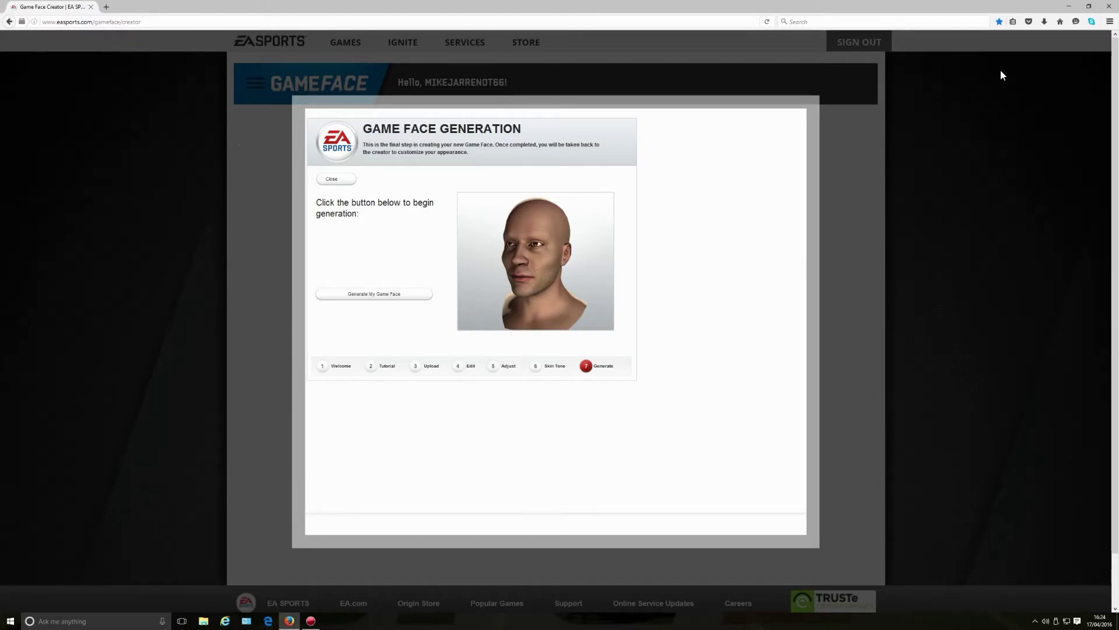
Open the Add-ons Manager's Plugins list showing the Game Face Plugin
{"action": "left_click", "coordinate": [1110, 22]}
{"action": "left_click", "coordinate": [1088, 150]}
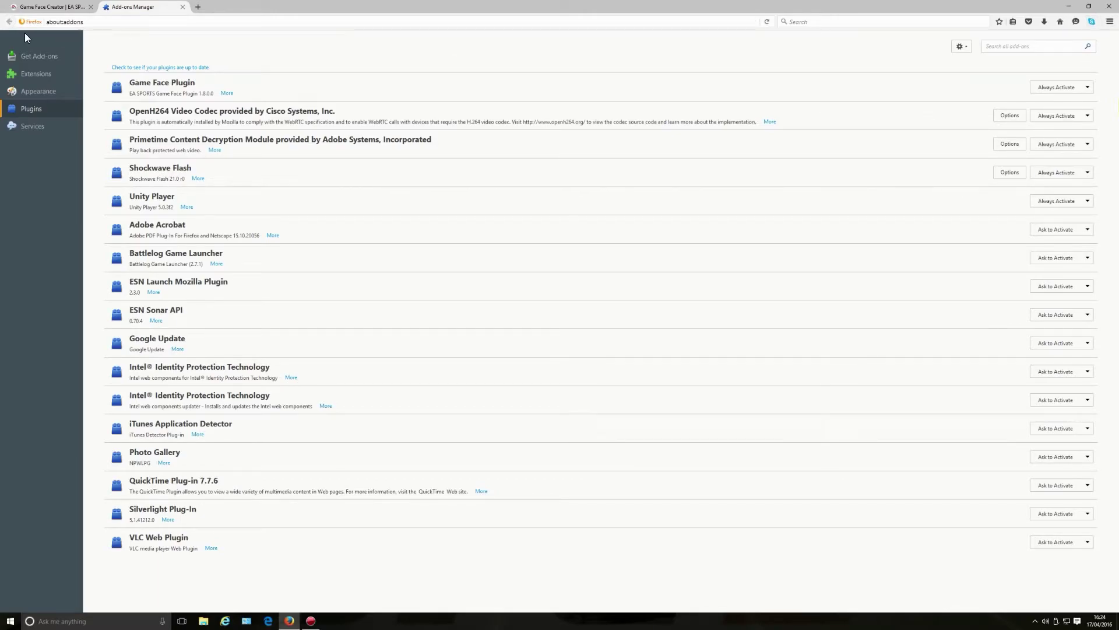
Close the Add-ons Manager tab and launch Game Face generation, starting at 0% complete
{"action": "left_click", "coordinate": [183, 7]}
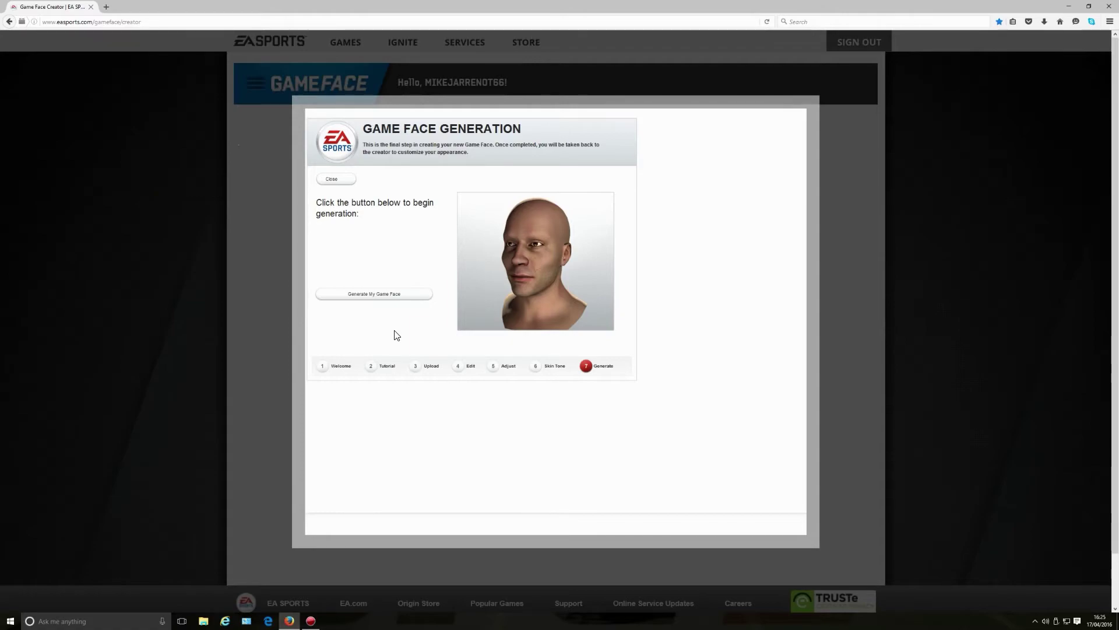
{"action": "left_click", "coordinate": [380, 300]}
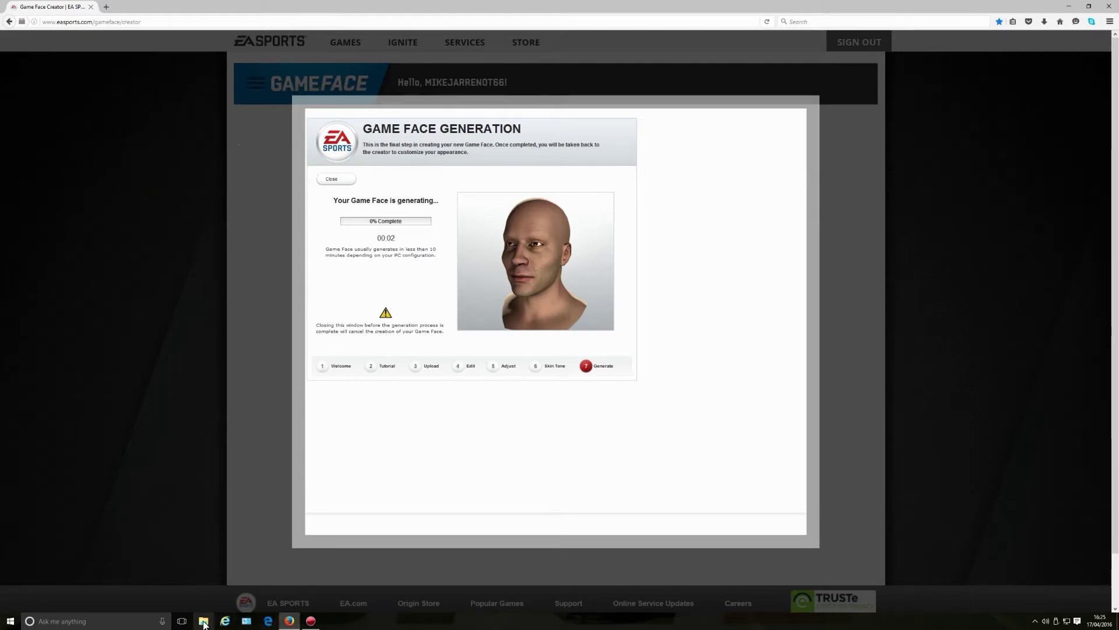
Open the Videos > RECentral > new fighters folder in File Explorer and browse its clips
{"action": "left_click", "coordinate": [203, 621]}
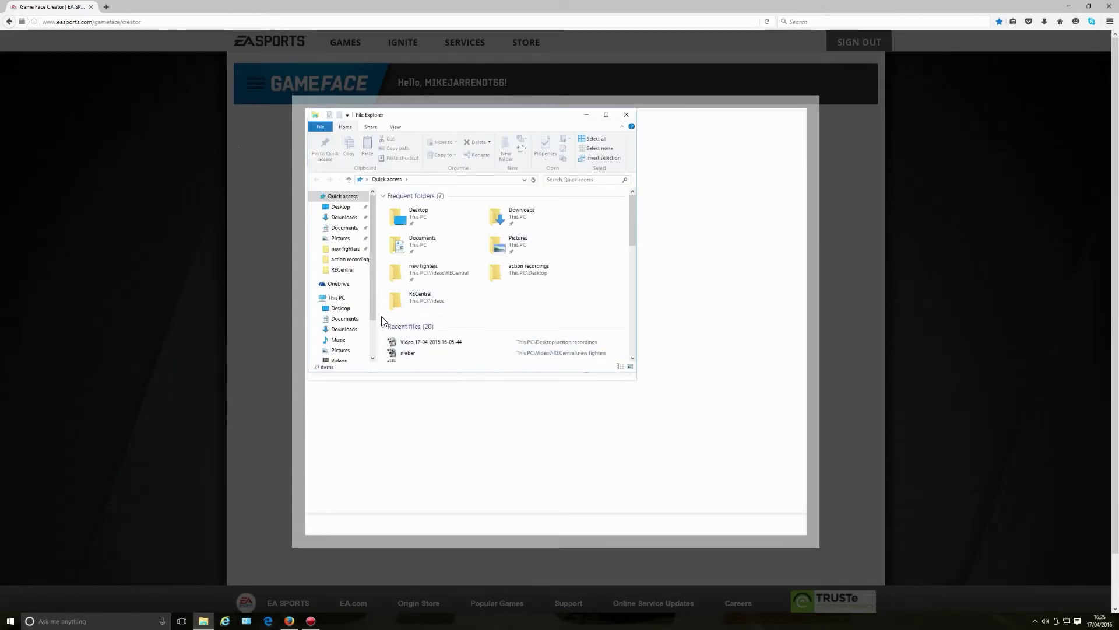
{"action": "double_click", "coordinate": [403, 298]}
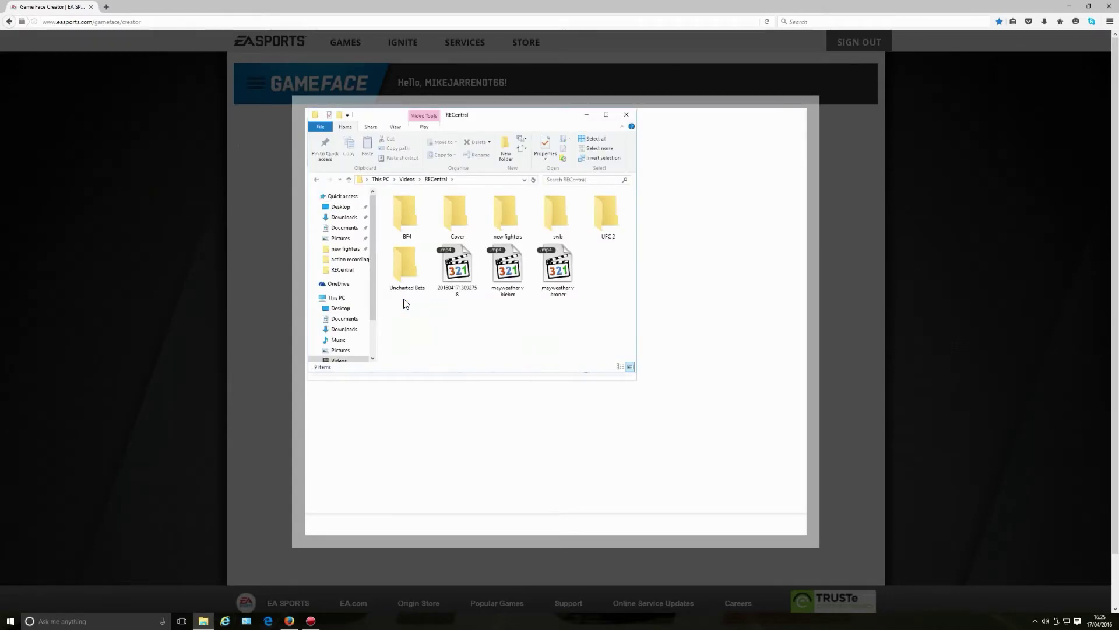
{"action": "double_click", "coordinate": [505, 216]}
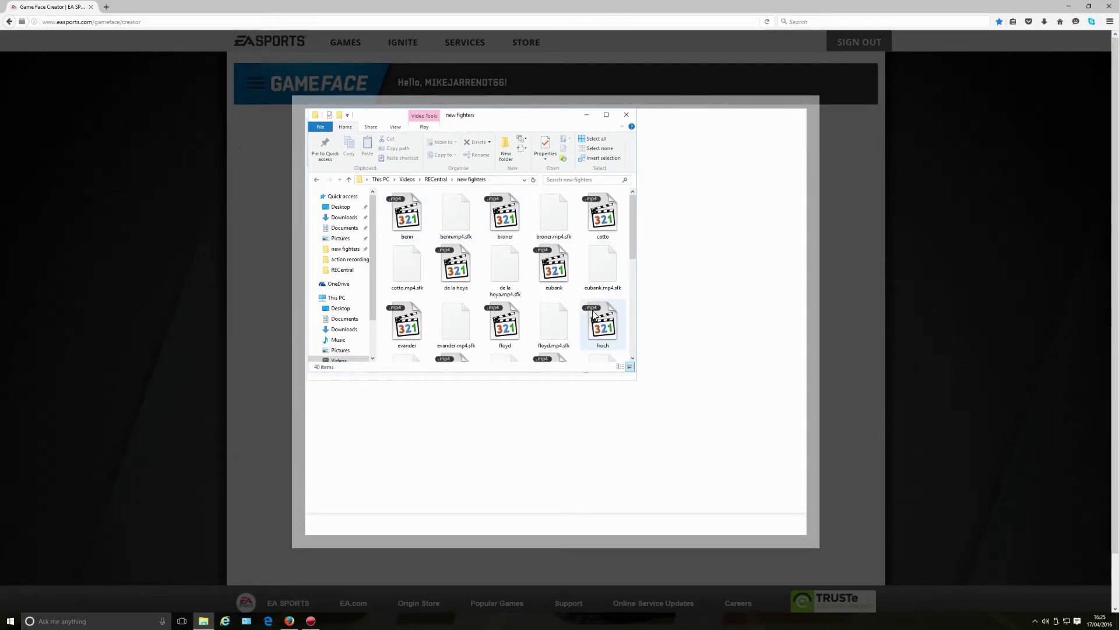
{"action": "scroll", "coordinate": [532, 321], "scroll_direction": "down", "scroll_amount": 2}
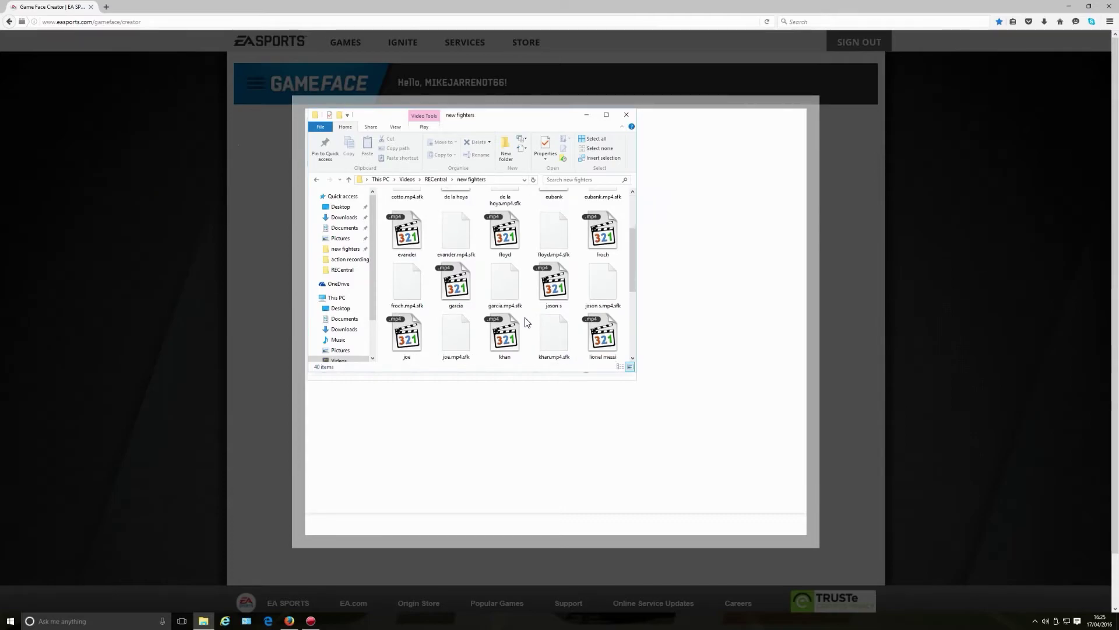
{"action": "scroll", "coordinate": [527, 322], "scroll_direction": "up", "scroll_amount": 2}
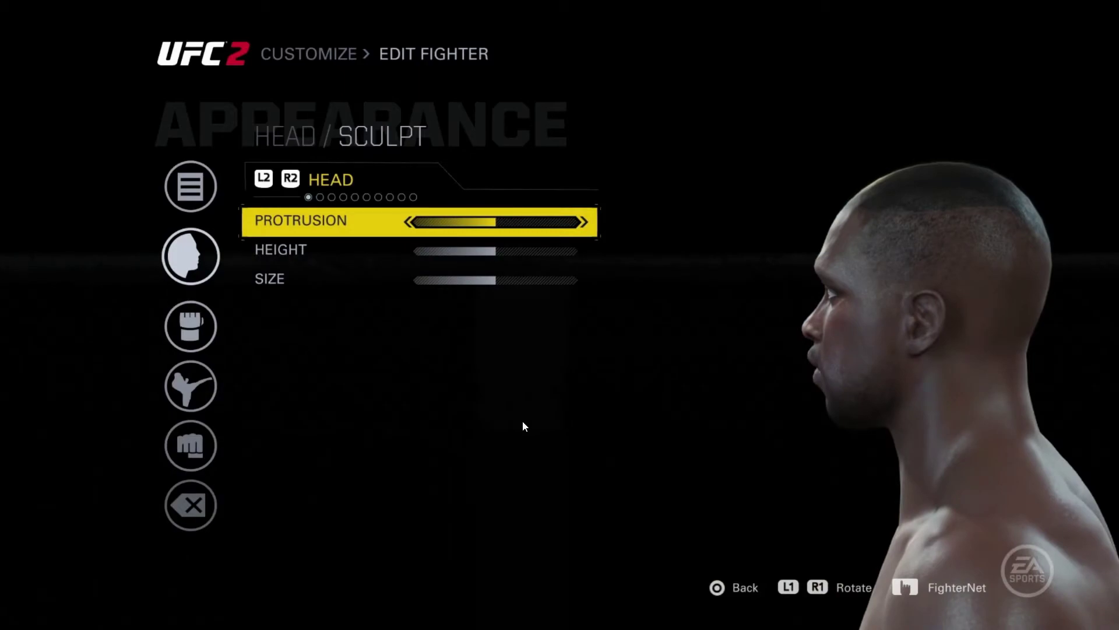
Close the benn clip, watch the eubank clip, then leave the broner clip playing windowed
{"action": "double_click", "coordinate": [530, 396]}
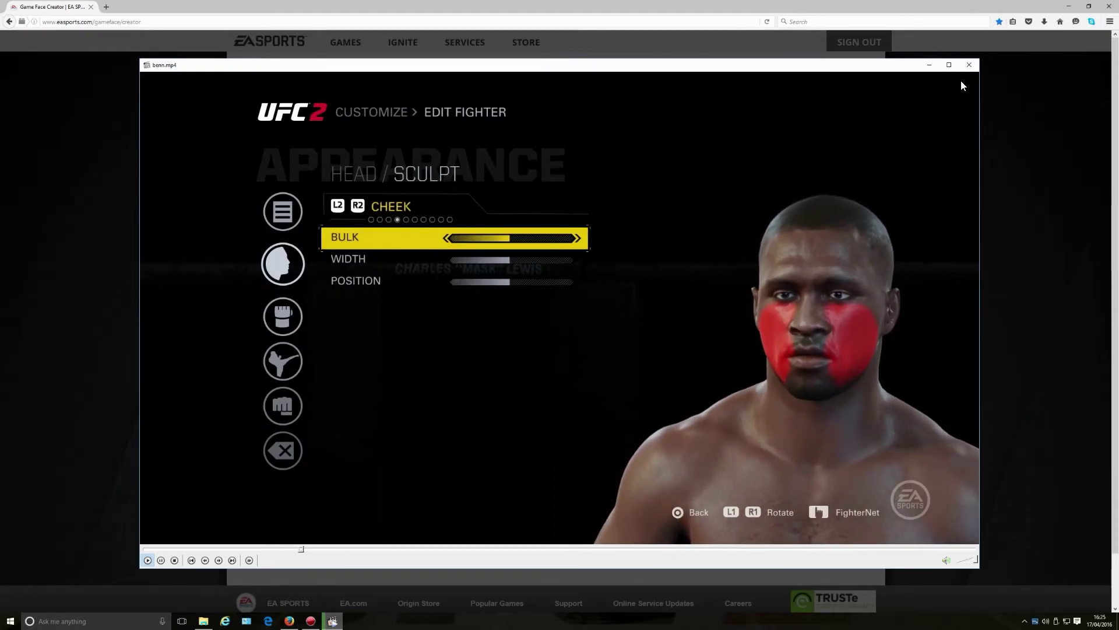
{"action": "left_click", "coordinate": [969, 65]}
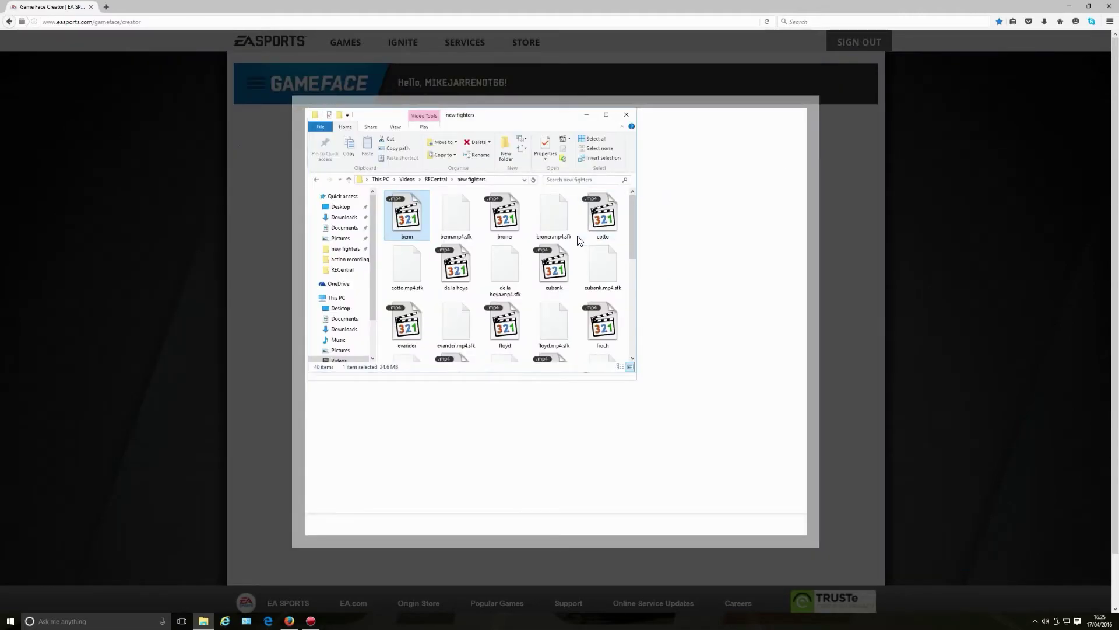
{"action": "double_click", "coordinate": [550, 269]}
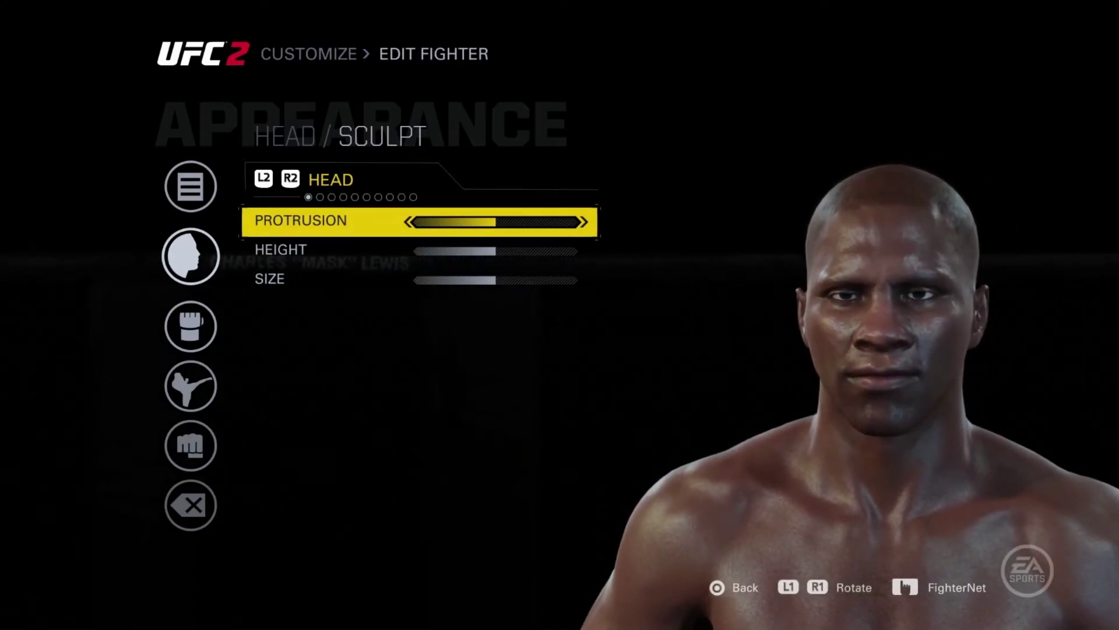
{"action": "double_click", "coordinate": [757, 261]}
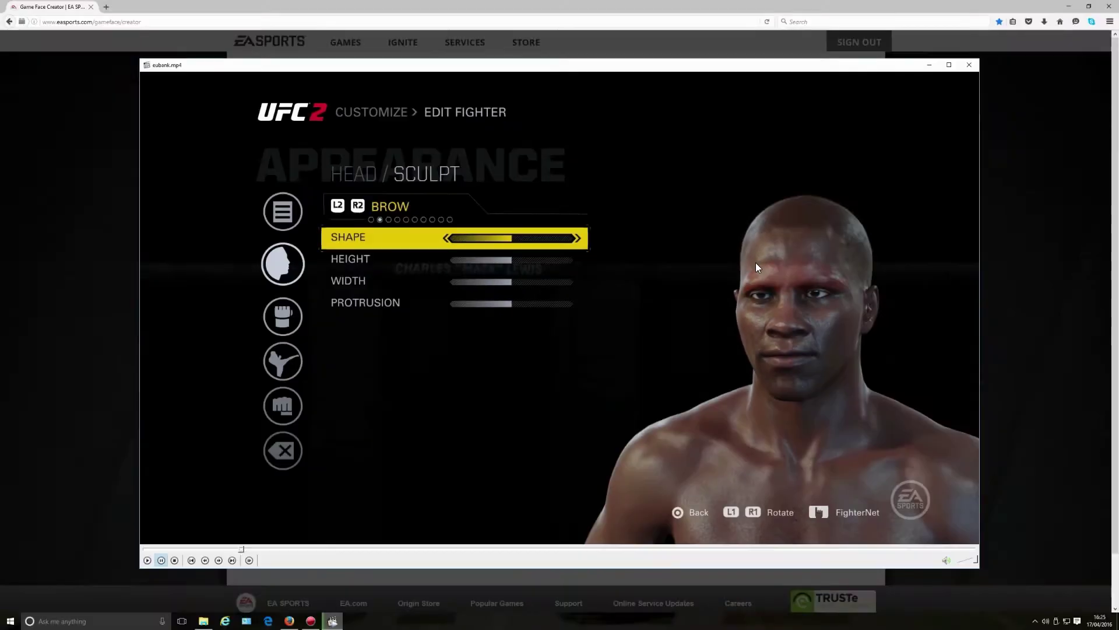
{"action": "left_click", "coordinate": [969, 65]}
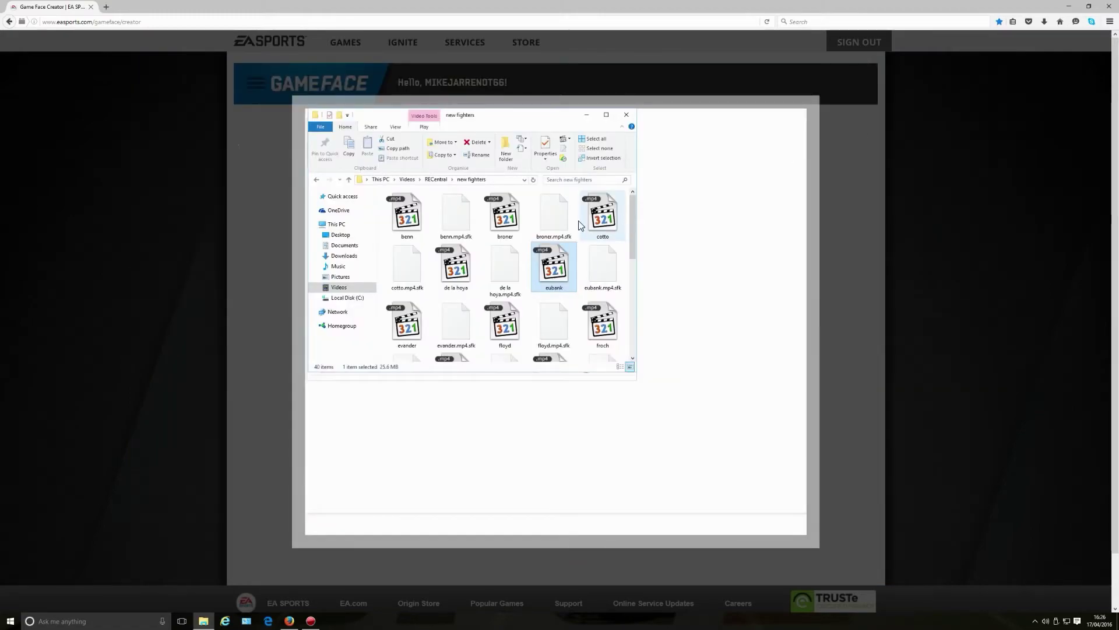
{"action": "double_click", "coordinate": [505, 223]}
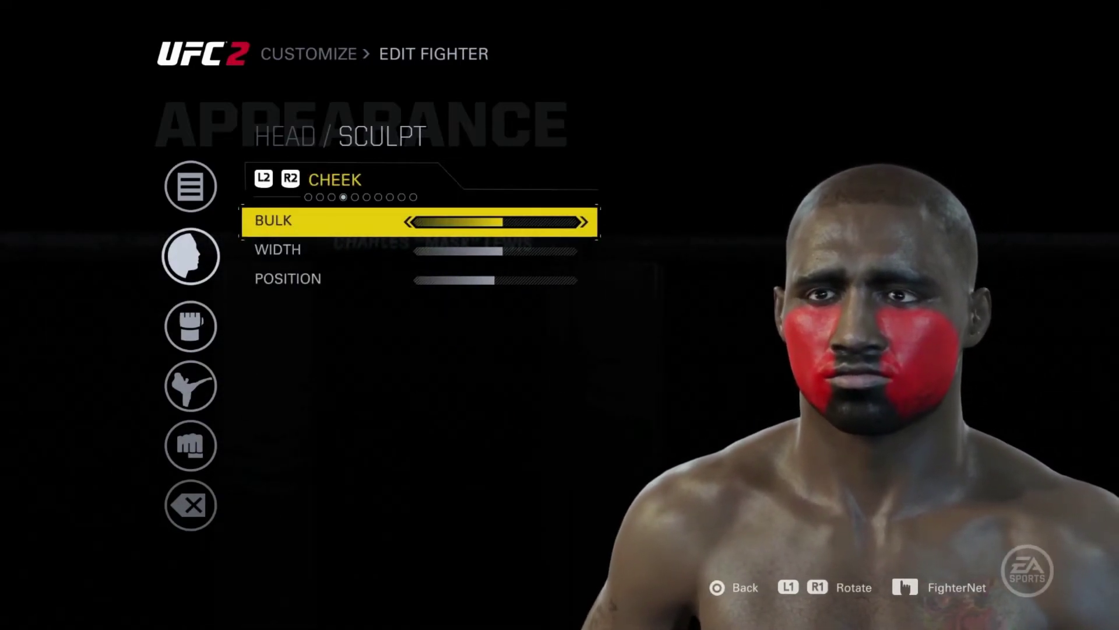
{"action": "double_click", "coordinate": [583, 267]}
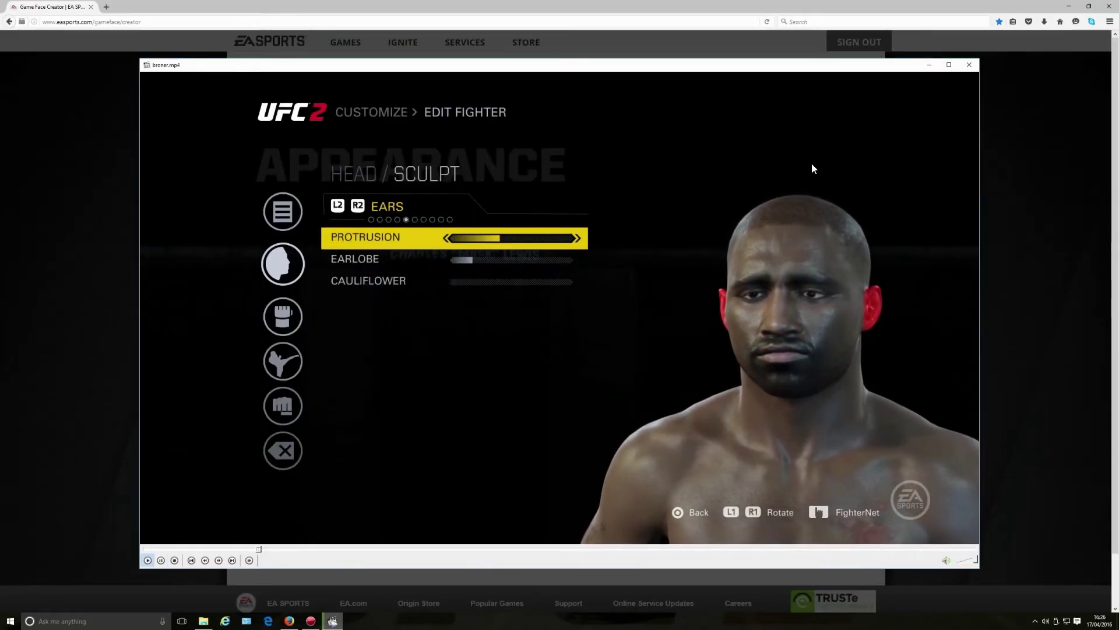
Close the broner player and watch the cotto clip, closing its player afterwards
{"action": "left_click", "coordinate": [969, 65]}
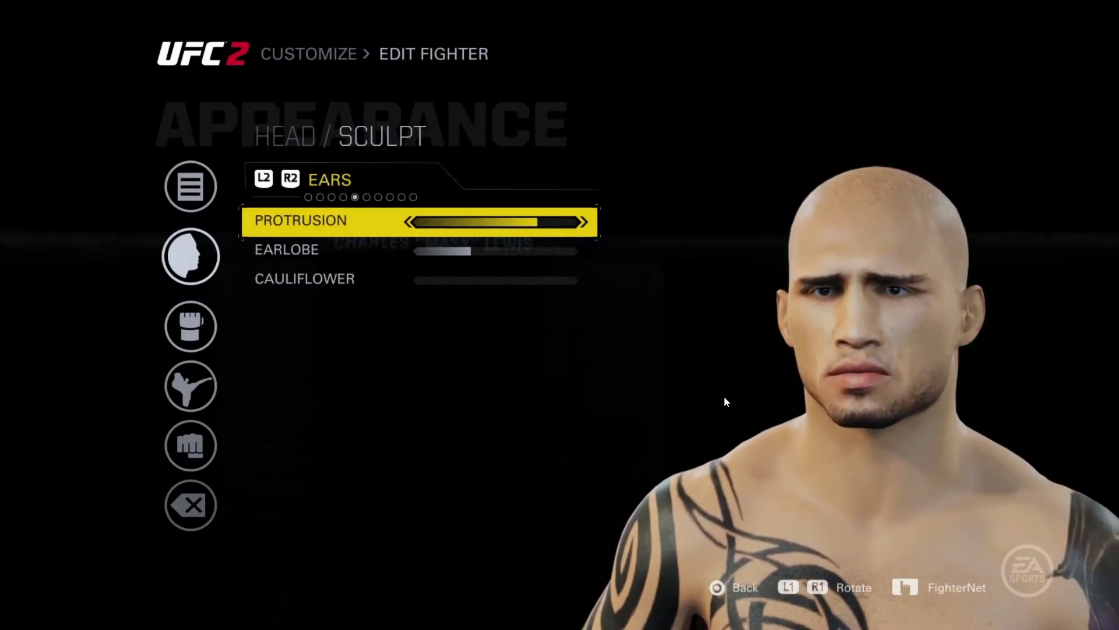
{"action": "double_click", "coordinate": [724, 397]}
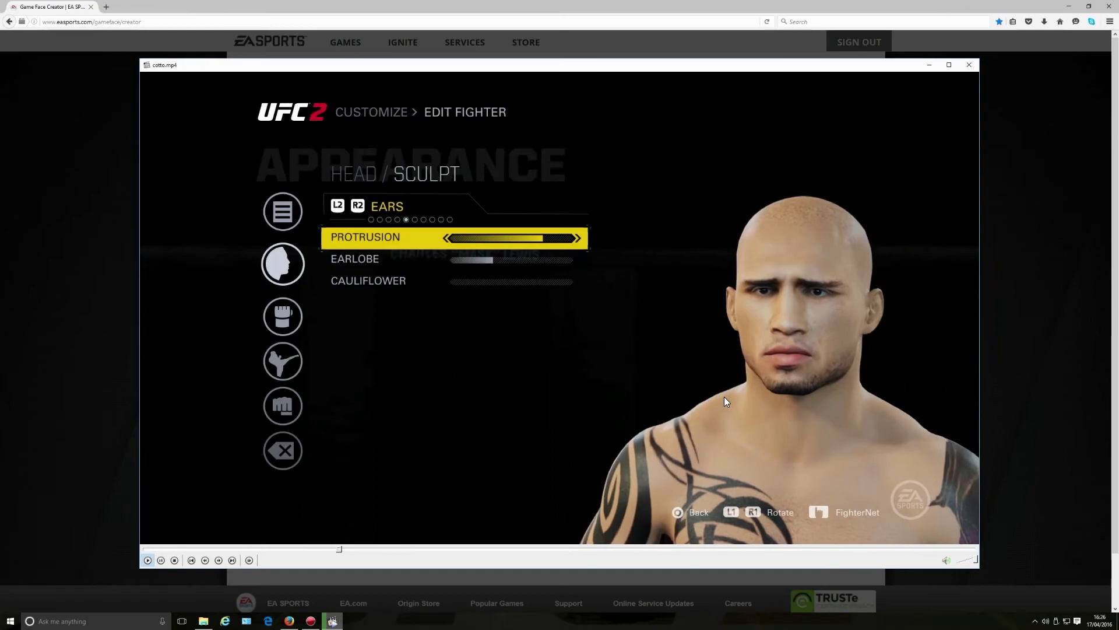
{"action": "left_click", "coordinate": [968, 65]}
Watch the ward clip, then leave full screen and close its player
{"action": "scroll", "coordinate": [603, 329], "scroll_direction": "down", "scroll_amount": 5}
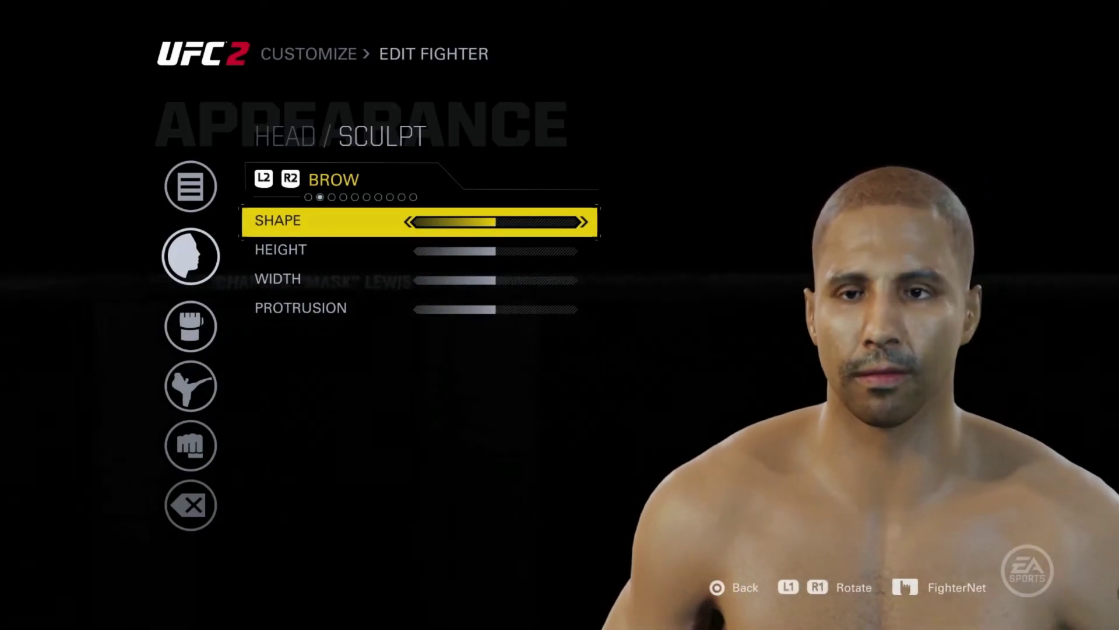
{"action": "double_click", "coordinate": [715, 323]}
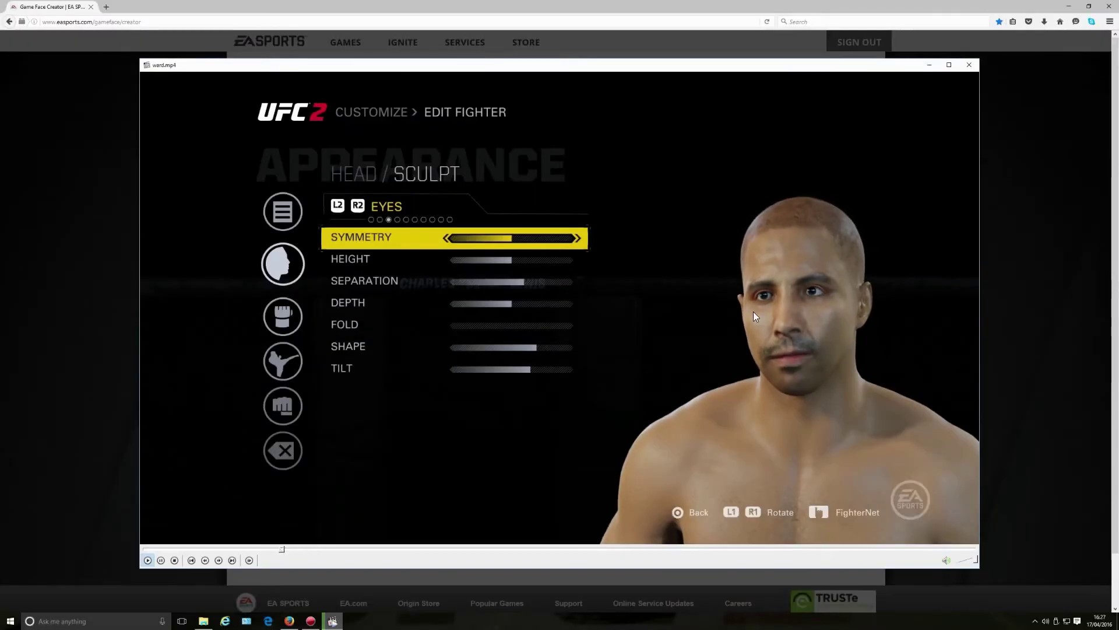
{"action": "left_click", "coordinate": [969, 65]}
Dismiss Explorer and the Generation Complete dialog, apply the photo Game Face, and view the head in profile
{"action": "left_click", "coordinate": [627, 116]}
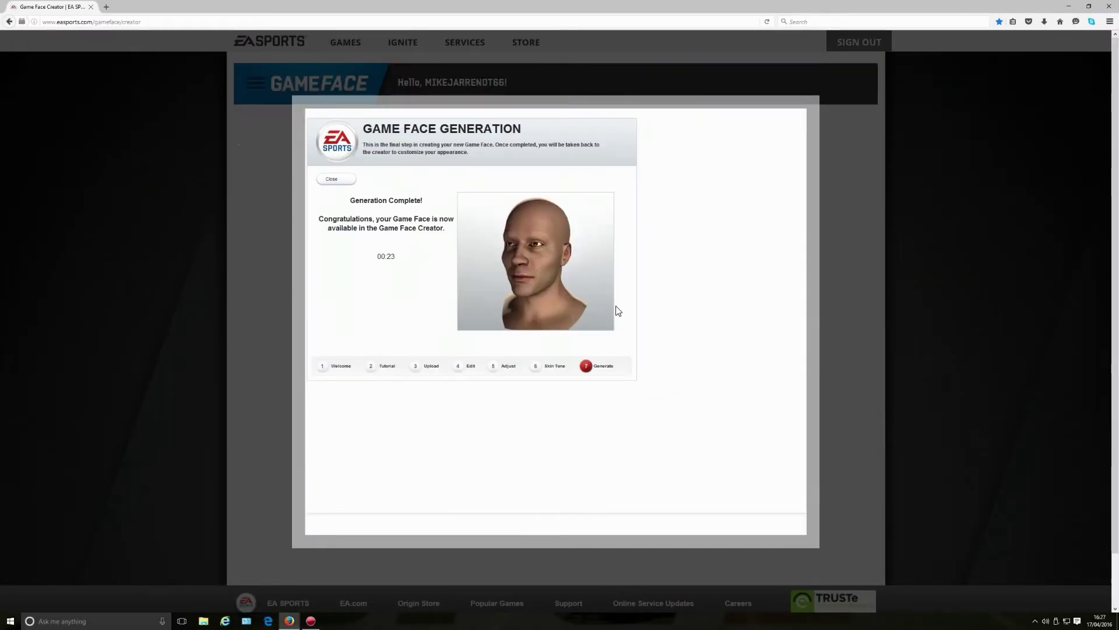
{"action": "left_click", "coordinate": [336, 181]}
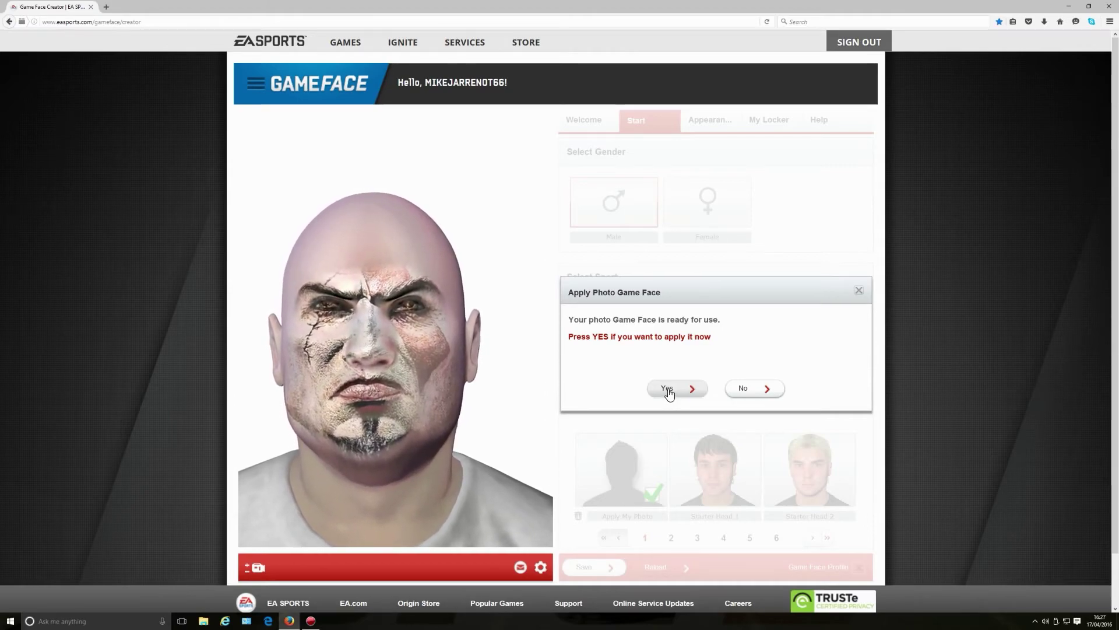
{"action": "left_click", "coordinate": [668, 389]}
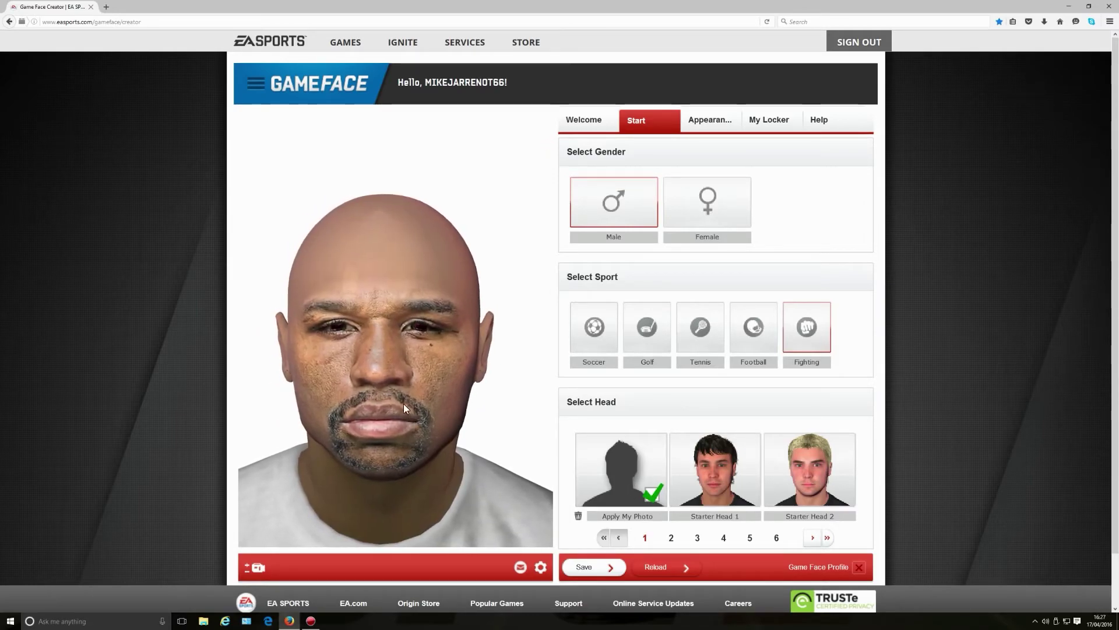
{"action": "left_click_drag", "start_coordinate": [250, 392], "coordinate": [287, 392]}
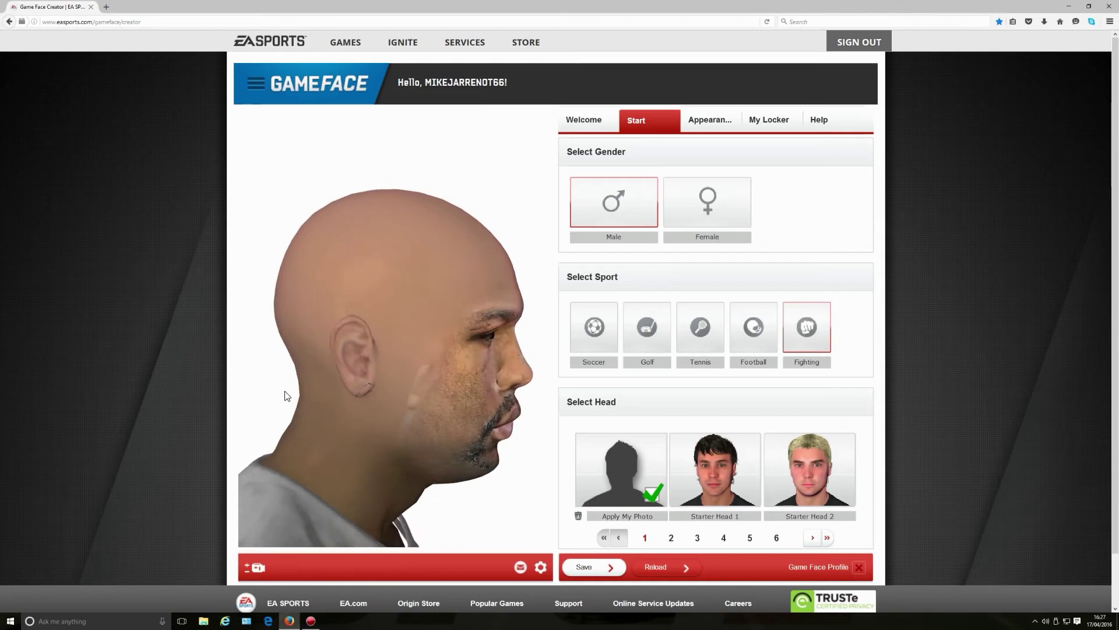